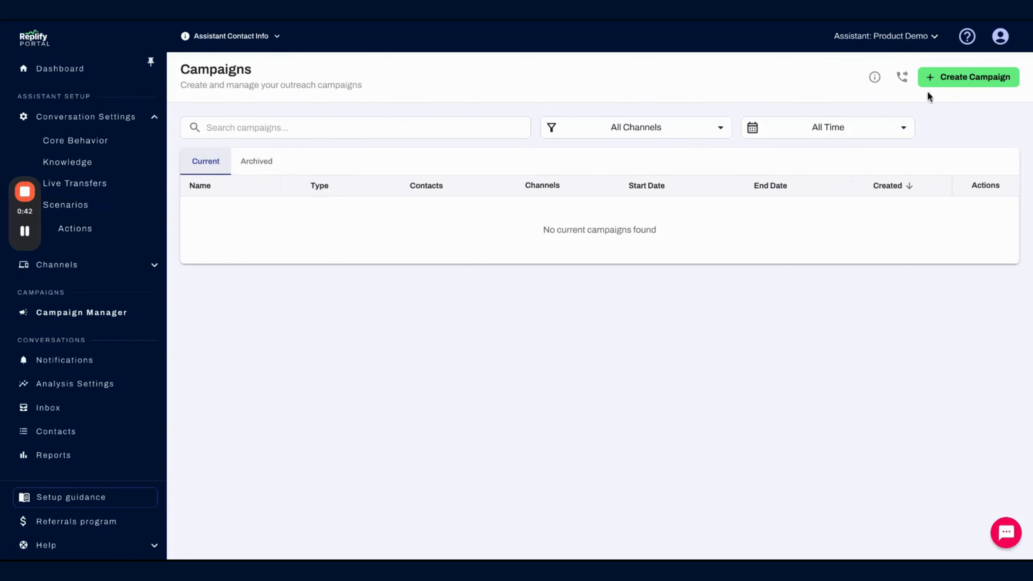
Start a new campaign and display the Ongoing Sequences templates
{"action": "left_click", "coordinate": [941, 83]}
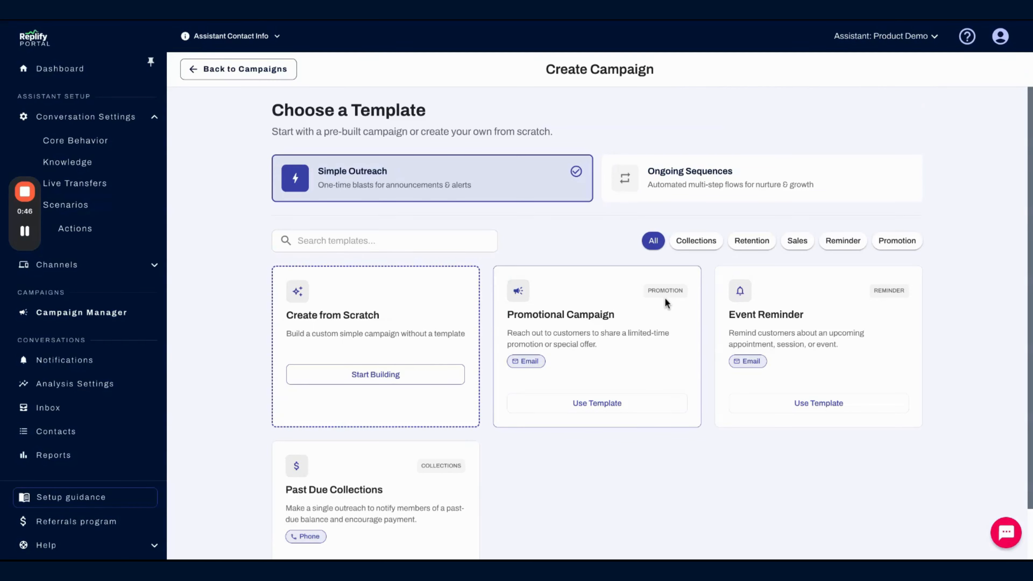
{"action": "mouse_move", "coordinate": [503, 195]}
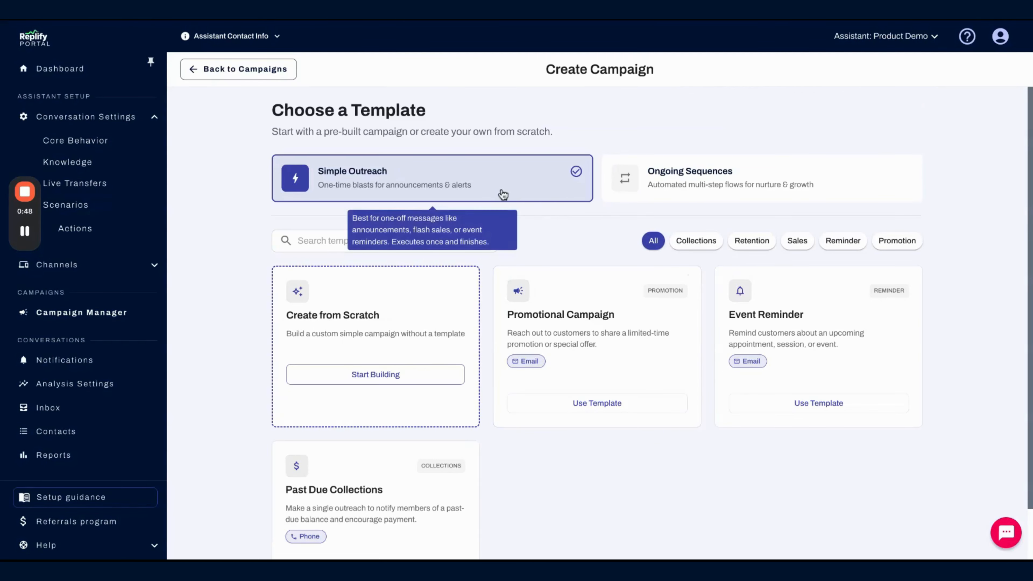
{"action": "left_click", "coordinate": [660, 184]}
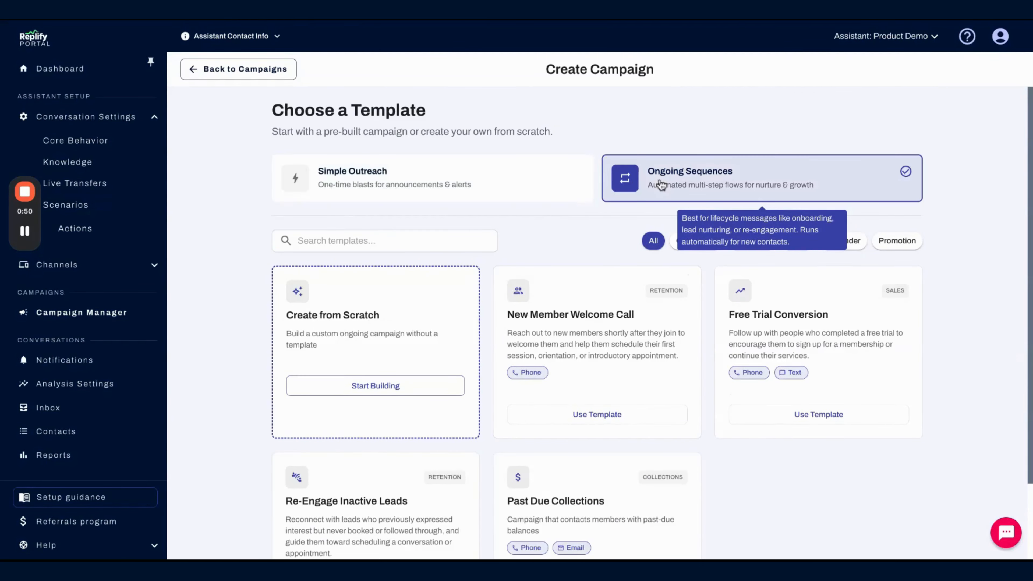
{"action": "scroll", "coordinate": [563, 244], "scroll_direction": "down", "scroll_amount": 2}
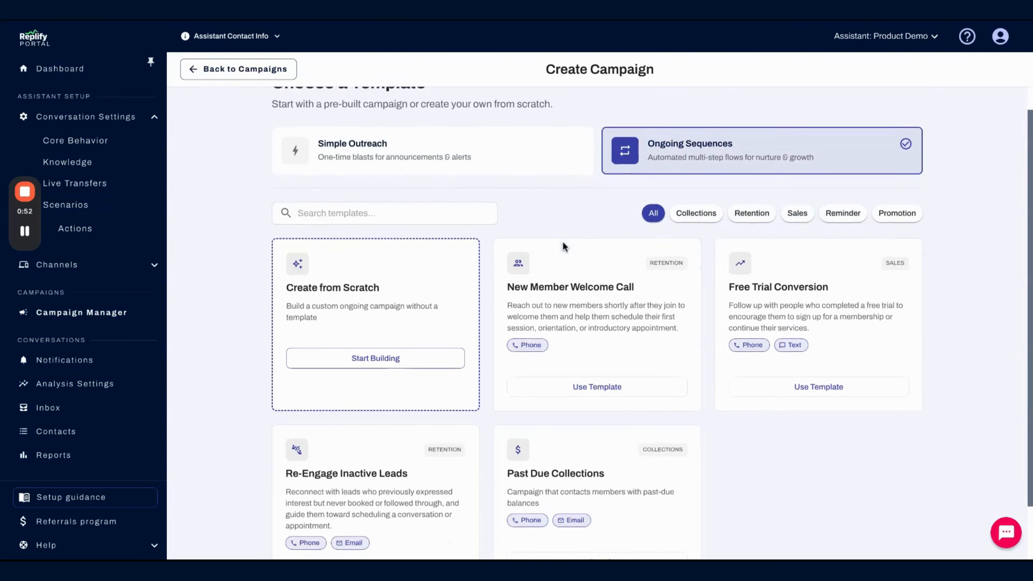
{"action": "scroll", "coordinate": [562, 243], "scroll_direction": "down", "scroll_amount": 2}
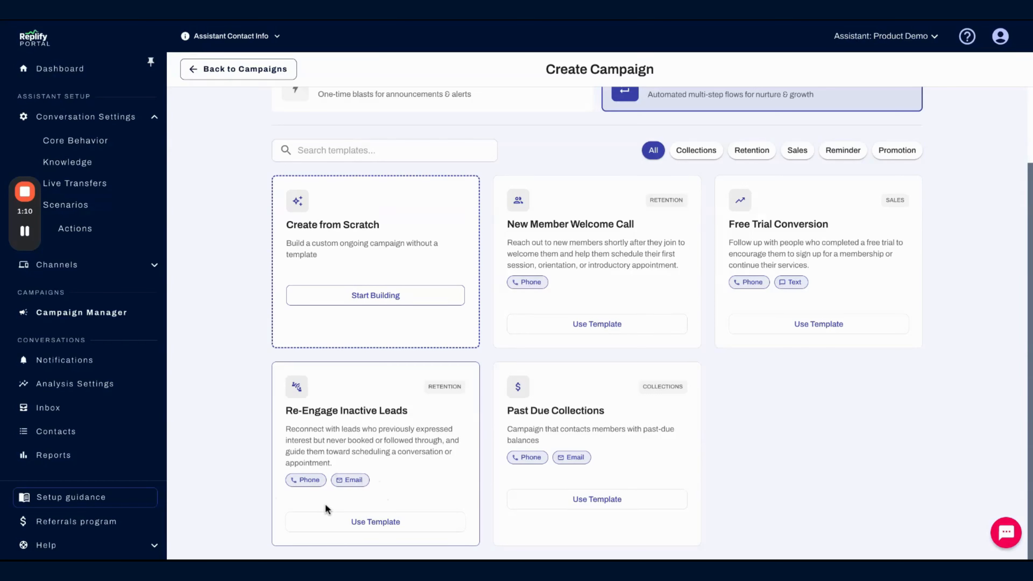
Create a campaign named "Reengage Demo" from the Re-Engage Inactive Leads template
{"action": "left_click", "coordinate": [417, 531]}
{"action": "left_click", "coordinate": [492, 318]}
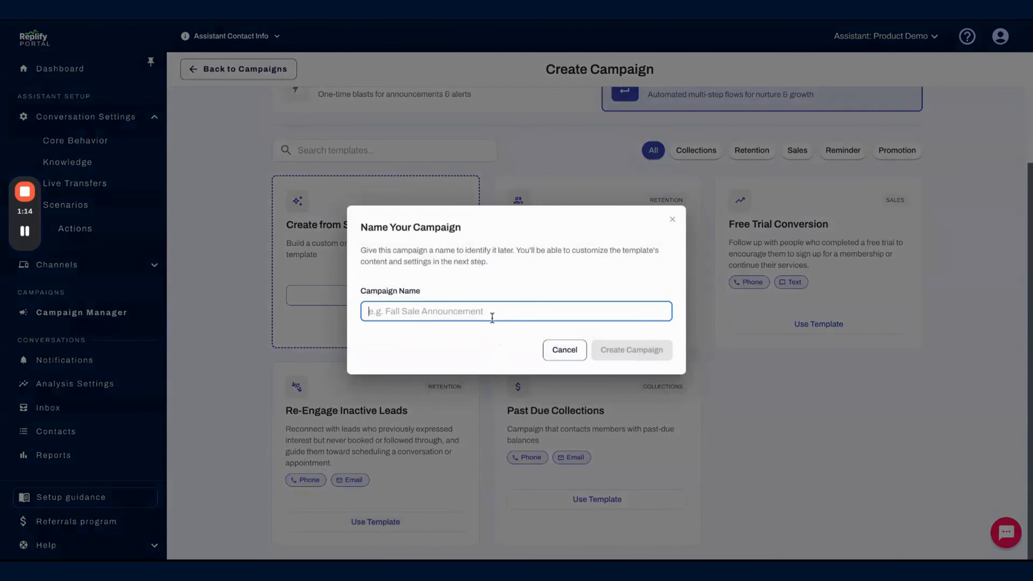
{"action": "type", "text": "Reengage Demo"}
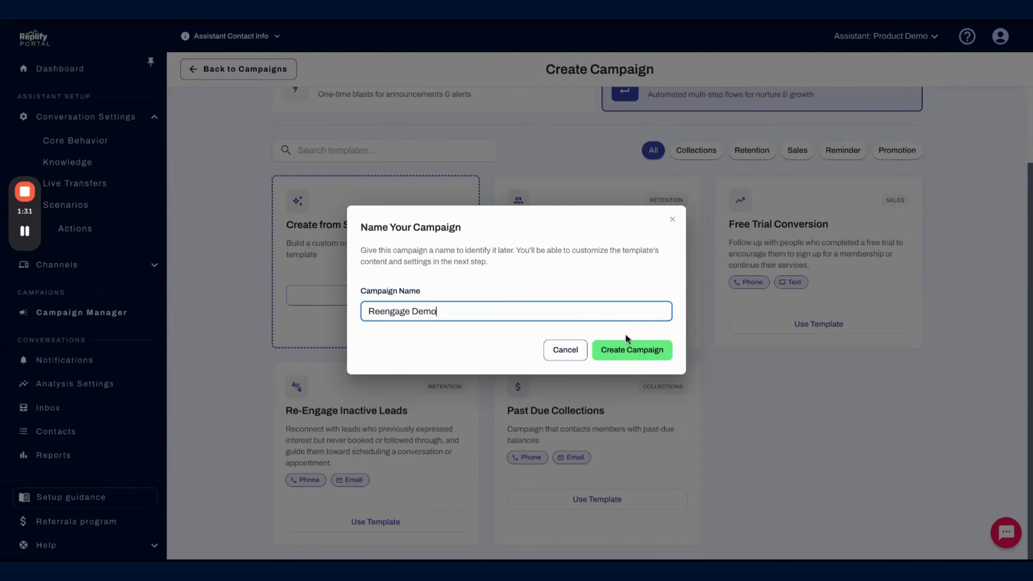
{"action": "left_click", "coordinate": [634, 351]}
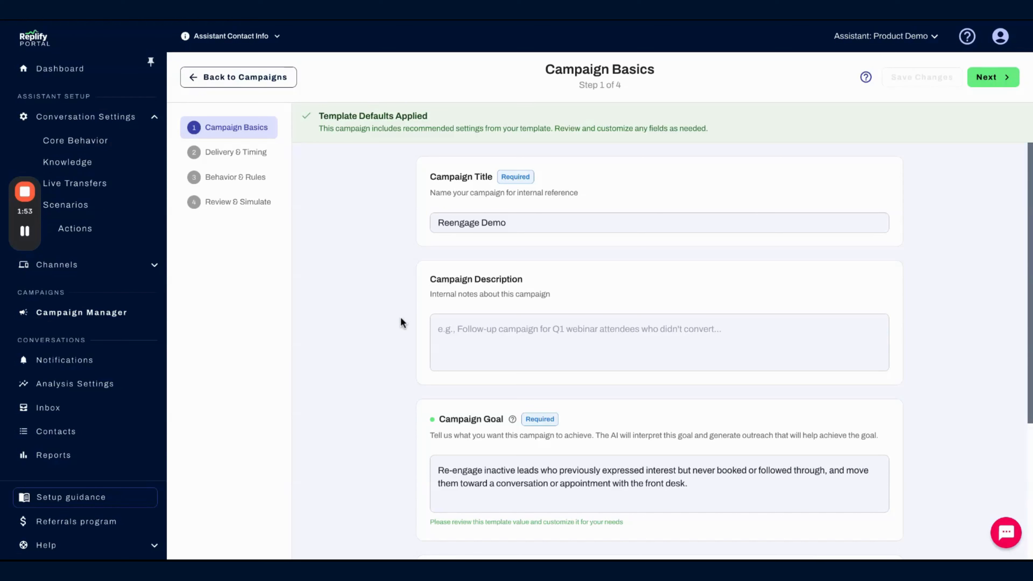
Enter "My reengage demo campaign" as the campaign description
{"action": "left_click", "coordinate": [469, 330]}
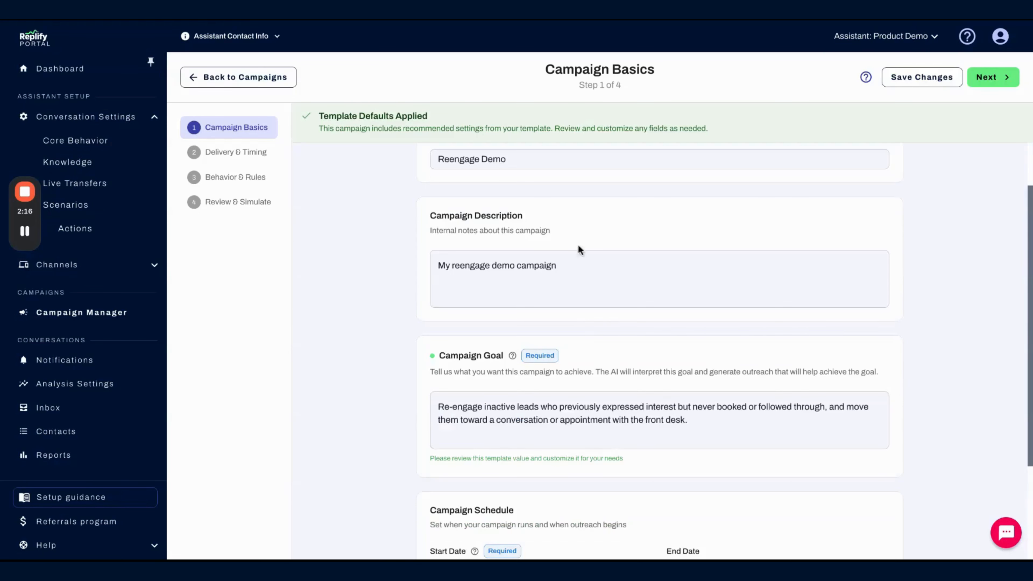
{"action": "scroll", "coordinate": [555, 385], "scroll_direction": "down", "scroll_amount": 3}
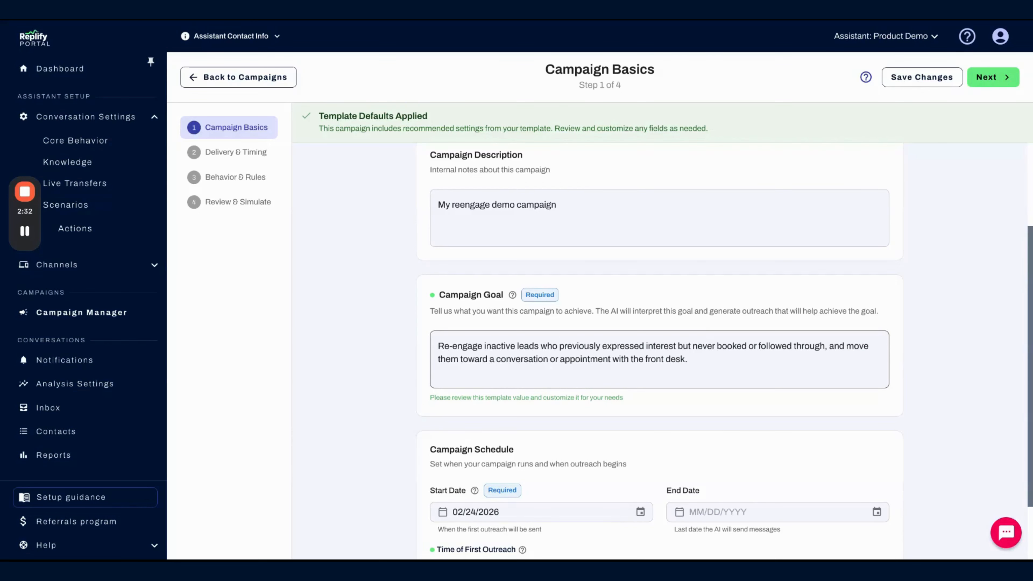
{"action": "scroll", "coordinate": [671, 466], "scroll_direction": "down", "scroll_amount": 3}
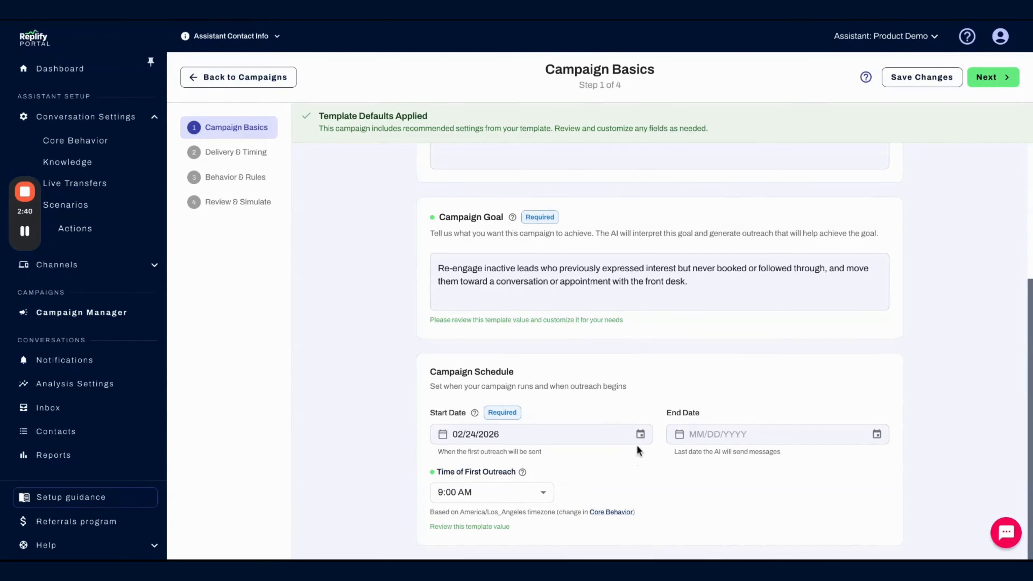
Set the start date to 02/26/2026 and the first outreach time to 9:00 AM, and continue to Delivery & Timing
{"action": "left_click", "coordinate": [640, 435]}
{"action": "left_click", "coordinate": [543, 367]}
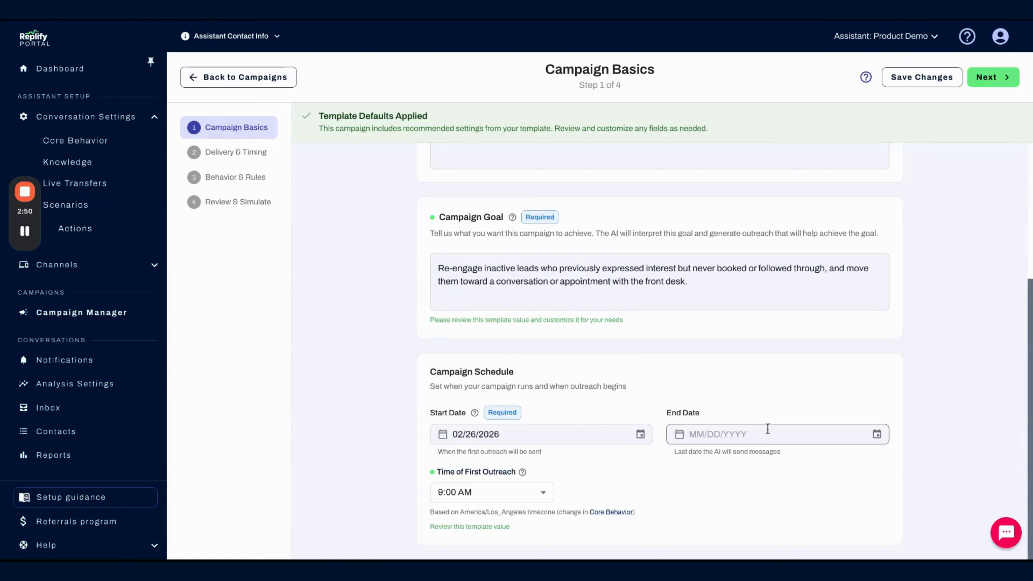
{"action": "left_click", "coordinate": [546, 495]}
{"action": "left_click", "coordinate": [590, 494]}
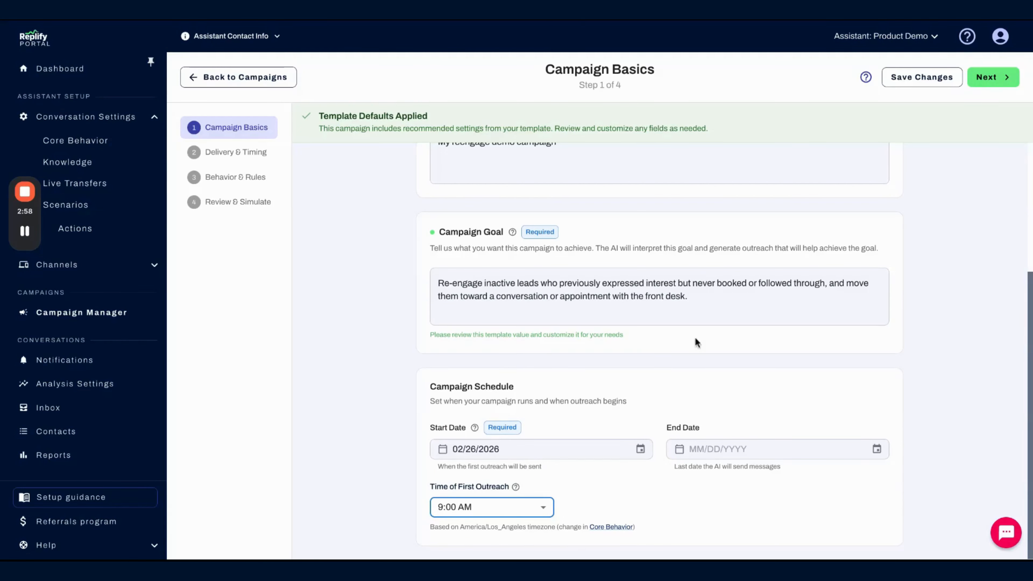
{"action": "left_click", "coordinate": [984, 79]}
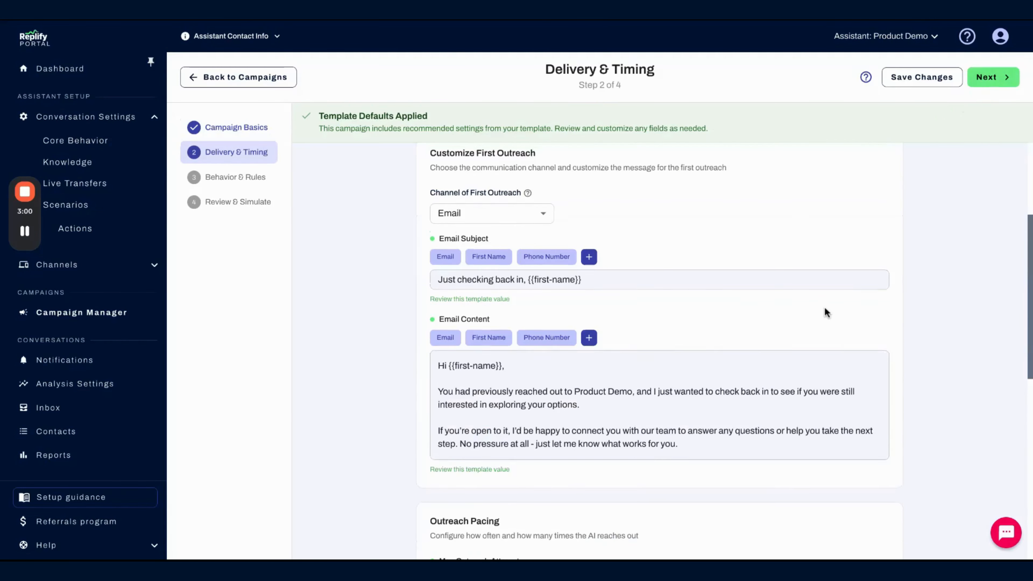
Review the communication channels, first outreach email, outreach pacing and email provider, keep the template settings, and continue to Behavior & Rules
{"action": "scroll", "coordinate": [825, 312], "scroll_direction": "up", "scroll_amount": 4}
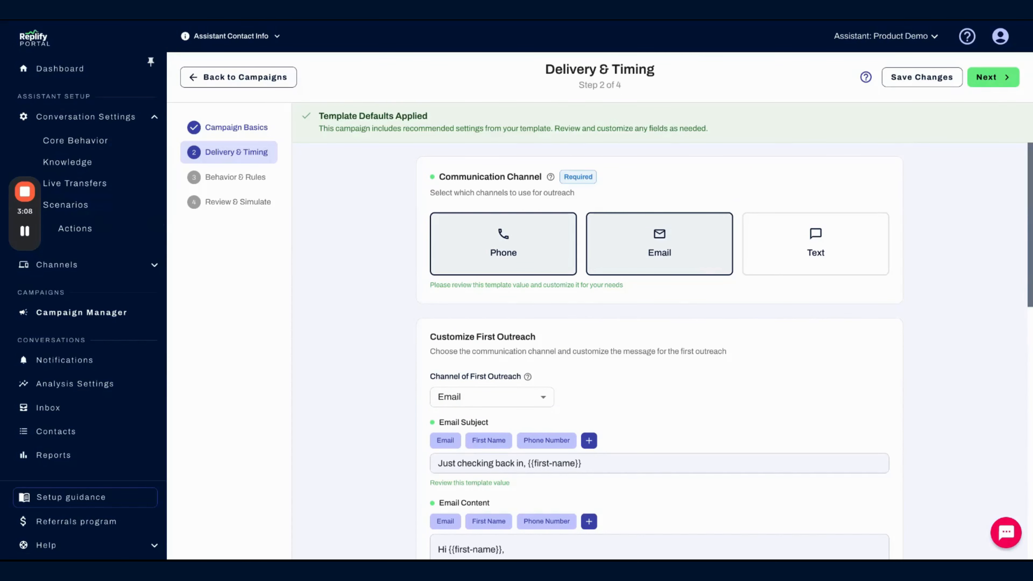
{"action": "scroll", "coordinate": [586, 380], "scroll_direction": "down", "scroll_amount": 4}
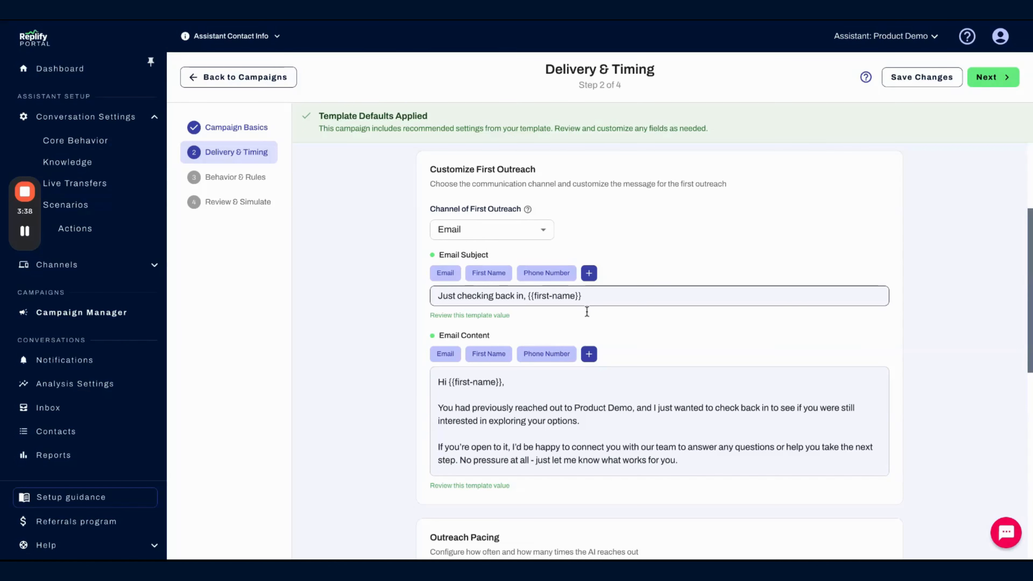
{"action": "scroll", "coordinate": [588, 307], "scroll_direction": "down", "scroll_amount": 9}
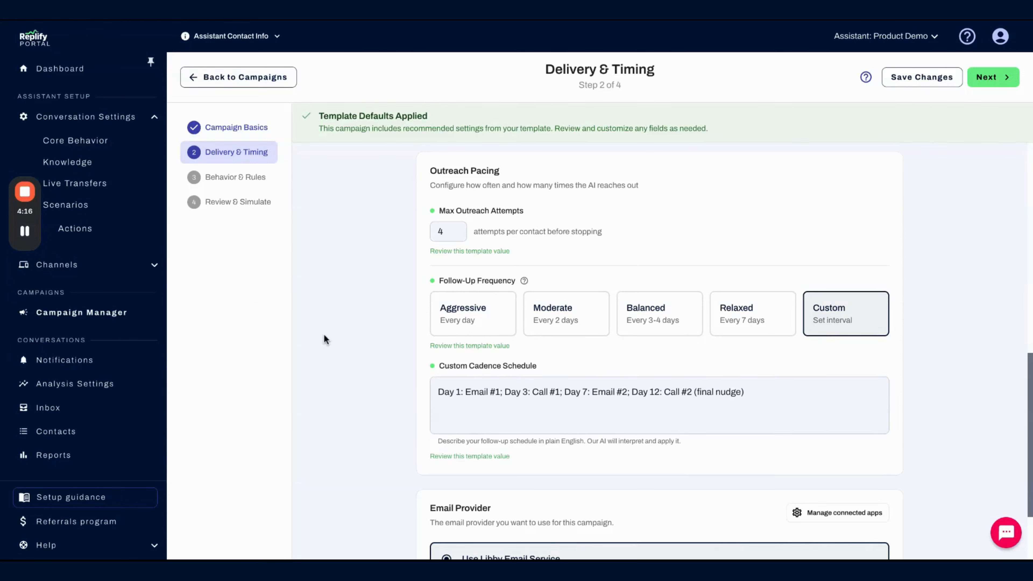
{"action": "scroll", "coordinate": [323, 334], "scroll_direction": "down", "scroll_amount": 3}
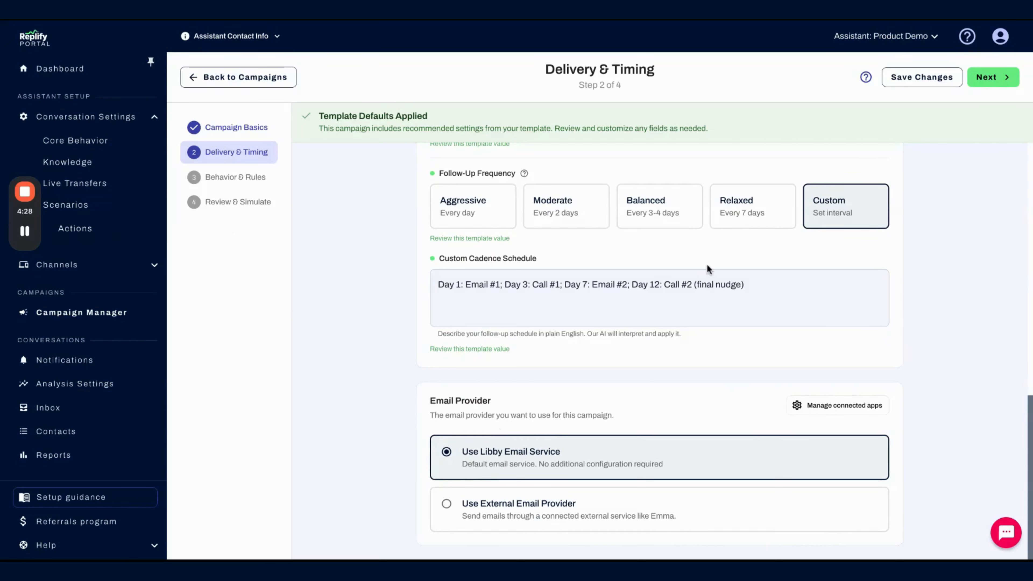
{"action": "left_click", "coordinate": [987, 77]}
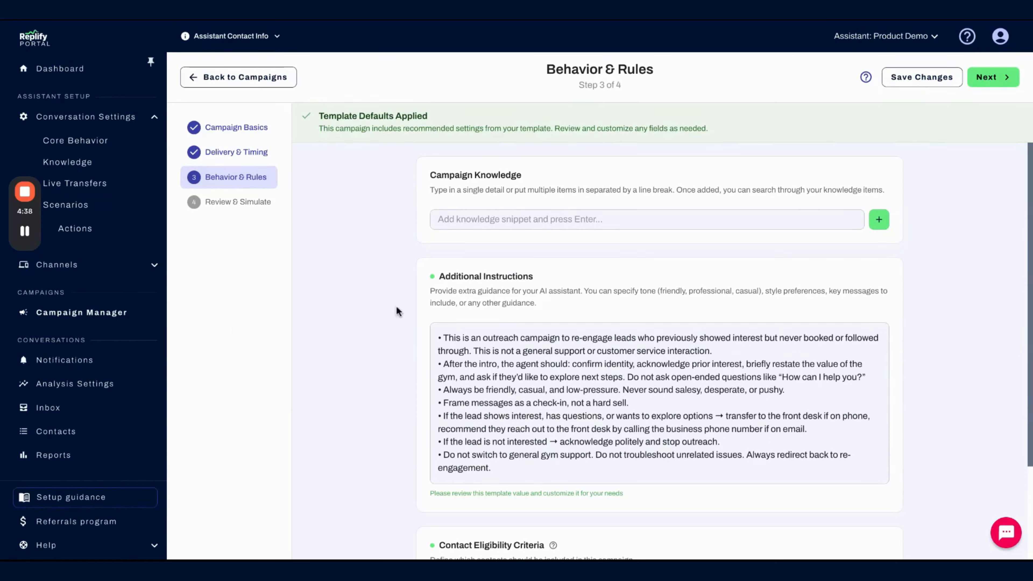
Set contact eligibility to "Anyone who hasn't said no or wants to unsubscribe; automatically remove contacts if they schedule or get transferred to the front desk."
{"action": "scroll", "coordinate": [449, 275], "scroll_direction": "down", "scroll_amount": 3}
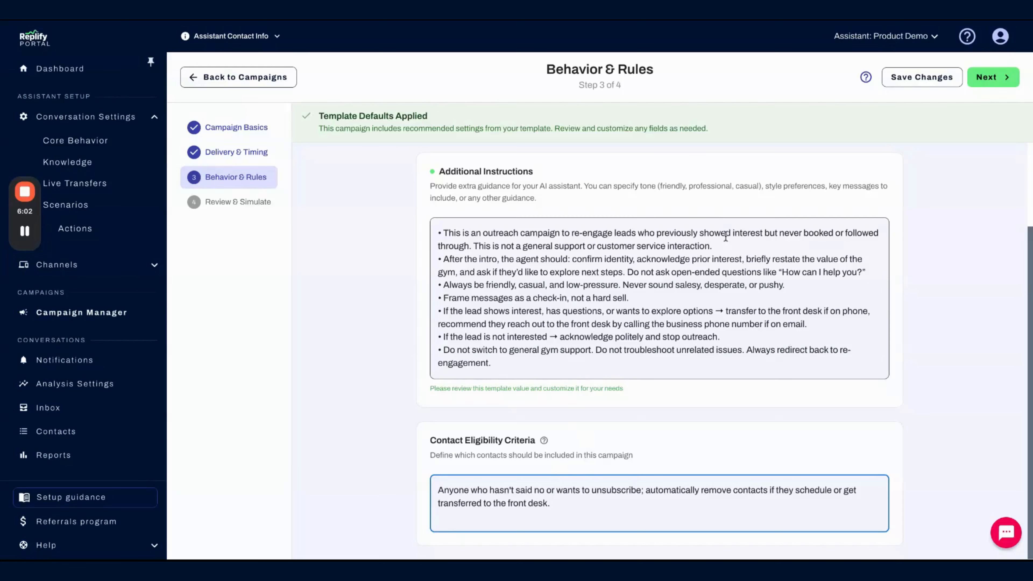
{"action": "left_click", "coordinate": [987, 77]}
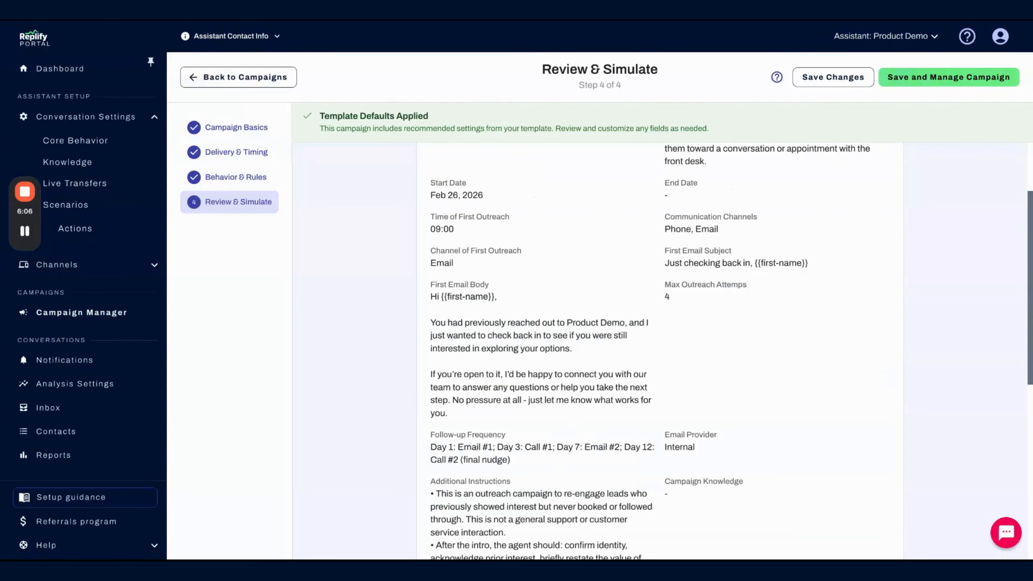
Review the campaign summary through to the eligibility criteria, and save the campaign to open its management page
{"action": "scroll", "coordinate": [659, 350], "scroll_direction": "up", "scroll_amount": 3}
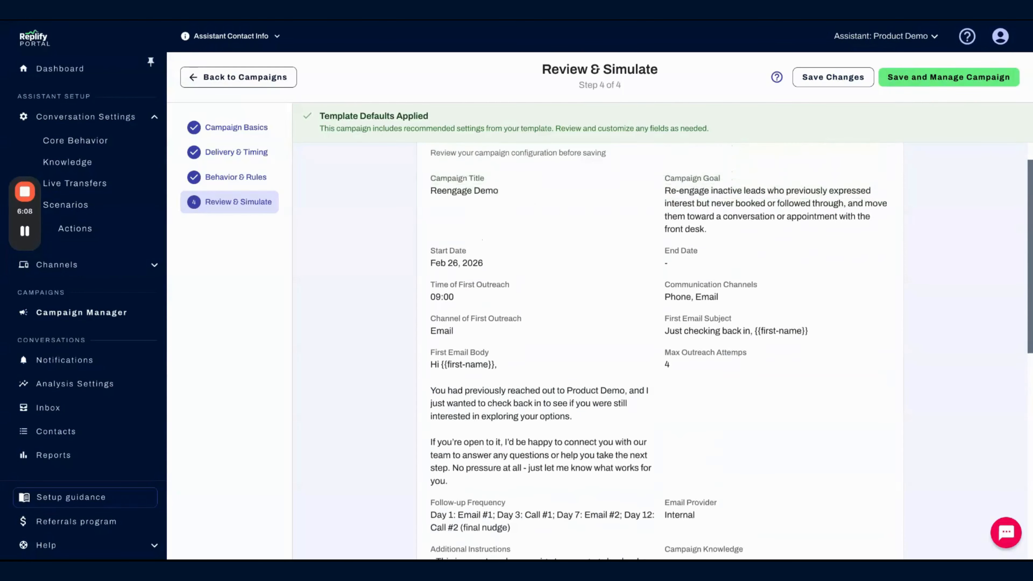
{"action": "scroll", "coordinate": [659, 350], "scroll_direction": "down", "scroll_amount": 10}
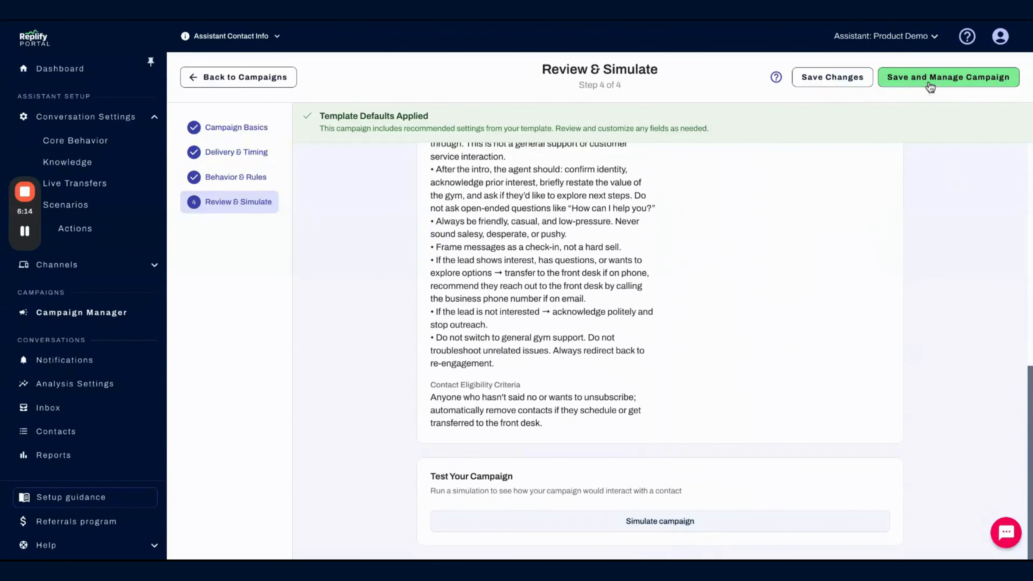
{"action": "left_click", "coordinate": [930, 82]}
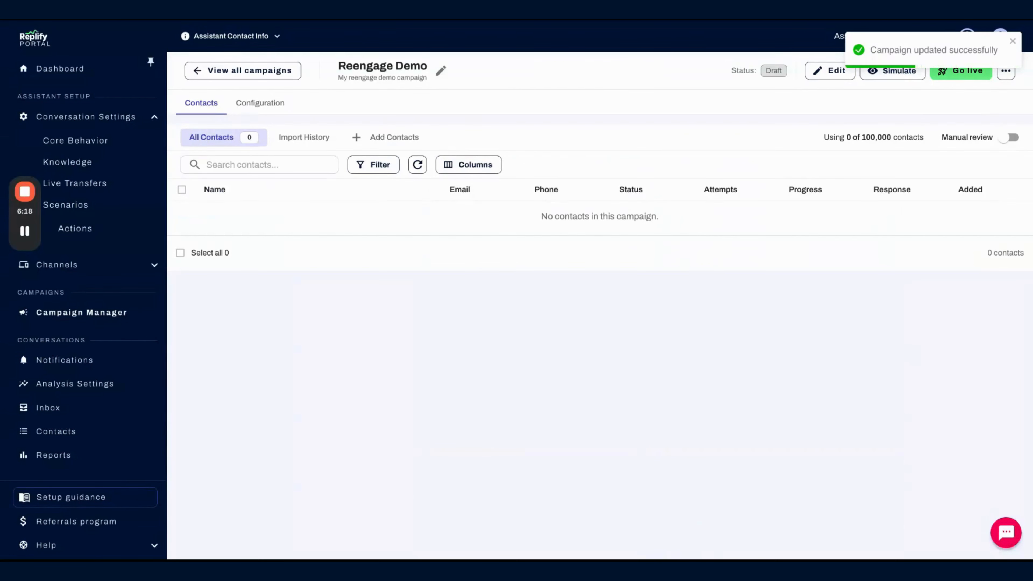
Run a simulation from the campaign's configuration, entering a sample contact's first name
{"action": "left_click", "coordinate": [272, 107]}
{"action": "scroll", "coordinate": [448, 216], "scroll_direction": "down", "scroll_amount": 1}
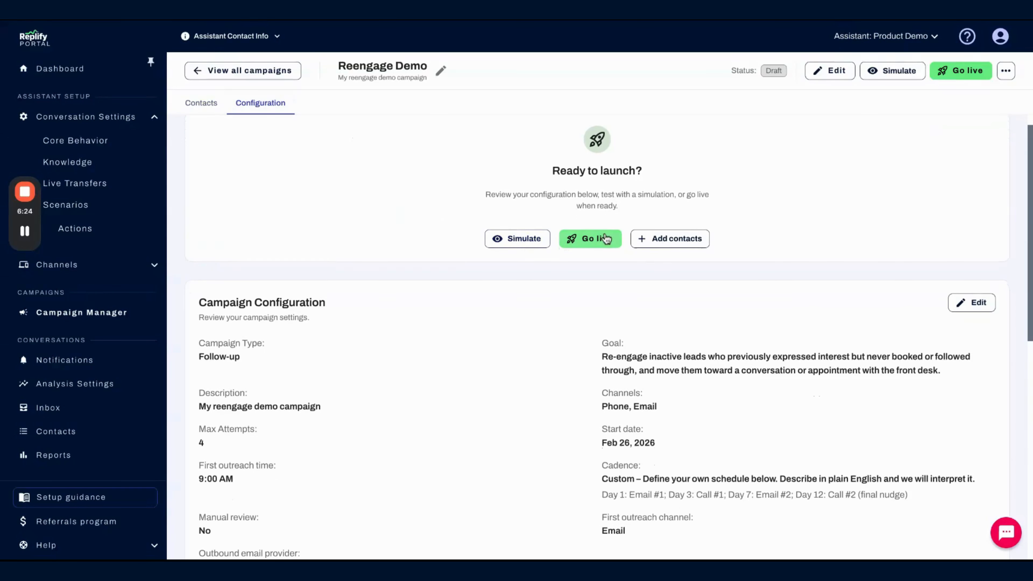
{"action": "left_click", "coordinate": [520, 241]}
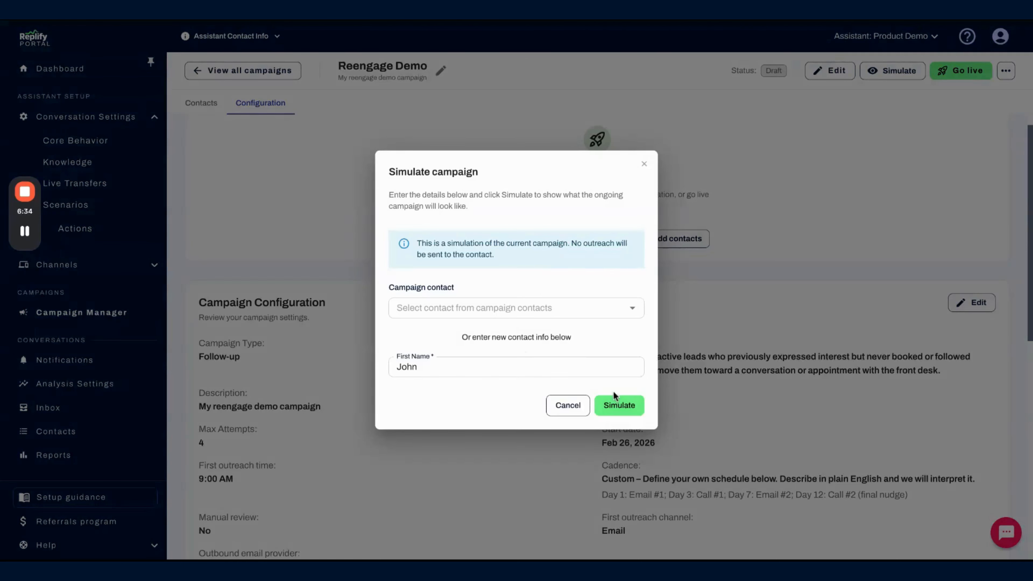
{"action": "left_click", "coordinate": [618, 410]}
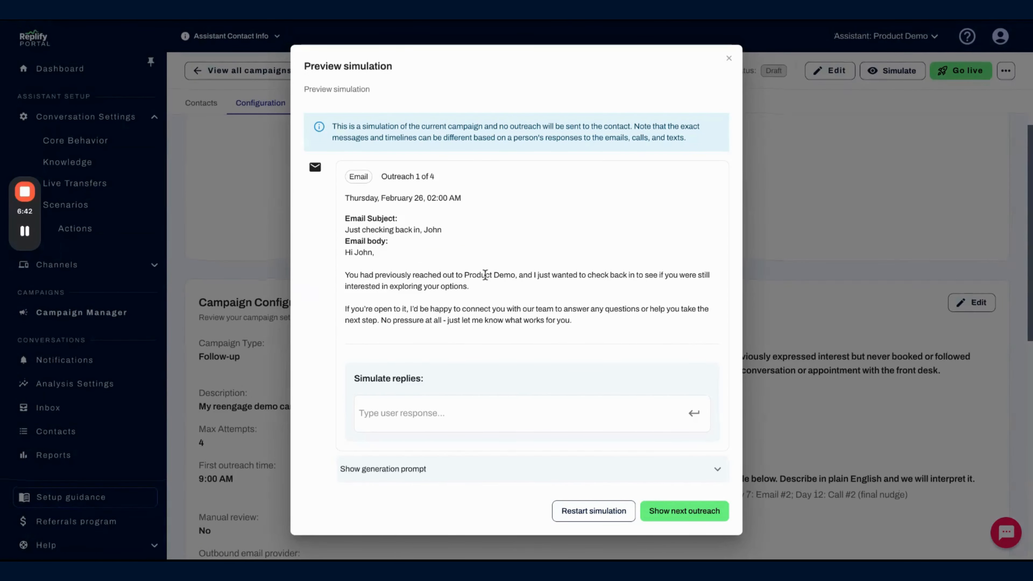
Preview the next simulated outreach after the first email and close the simulation
{"action": "left_click", "coordinate": [497, 411]}
{"action": "left_click", "coordinate": [665, 514]}
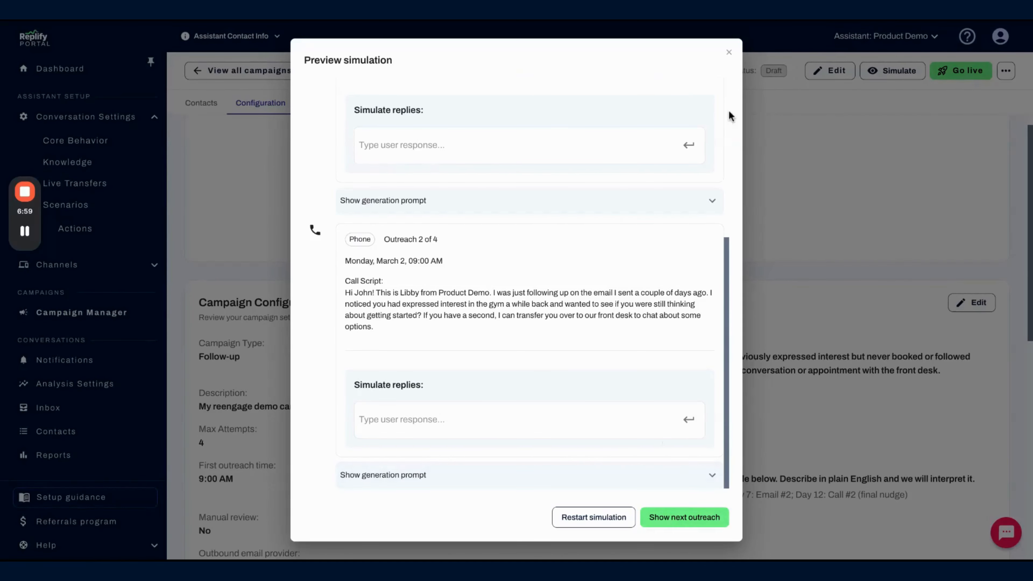
{"action": "left_click", "coordinate": [729, 53]}
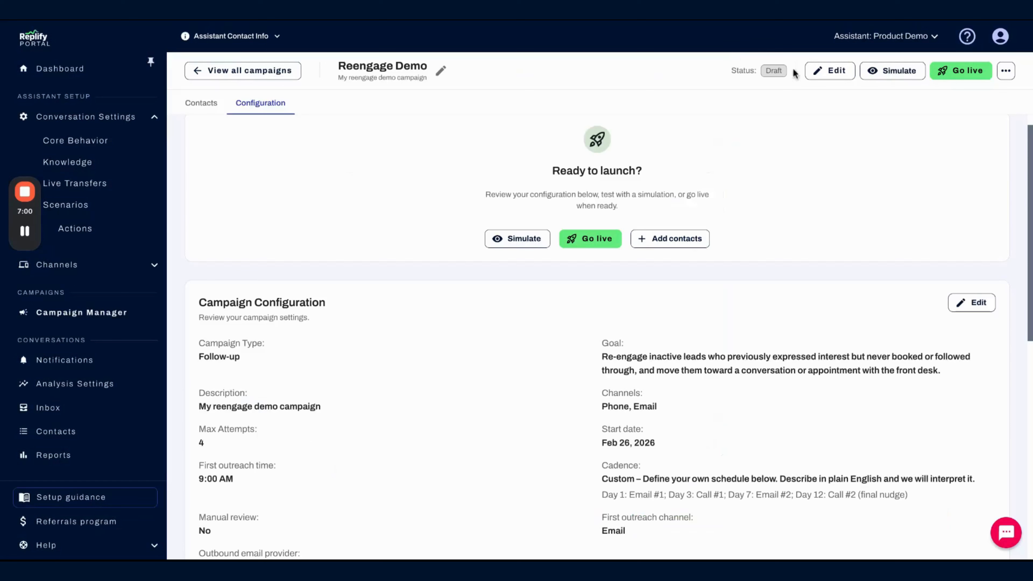
Add contacts to the campaign by CSV upload, choosing the file tutorial_contacts_basic.csv
{"action": "left_click", "coordinate": [217, 108]}
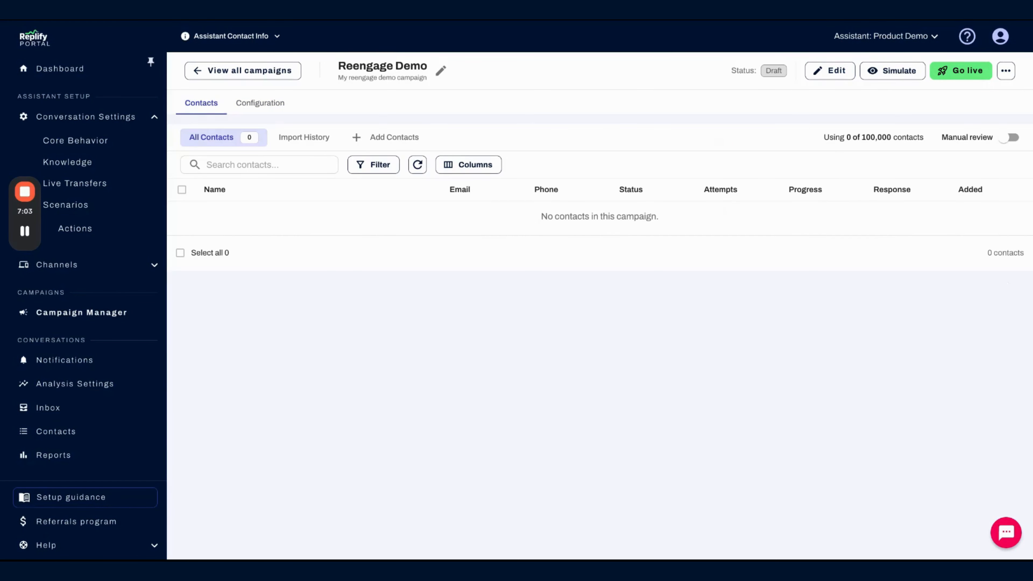
{"action": "left_click", "coordinate": [386, 140]}
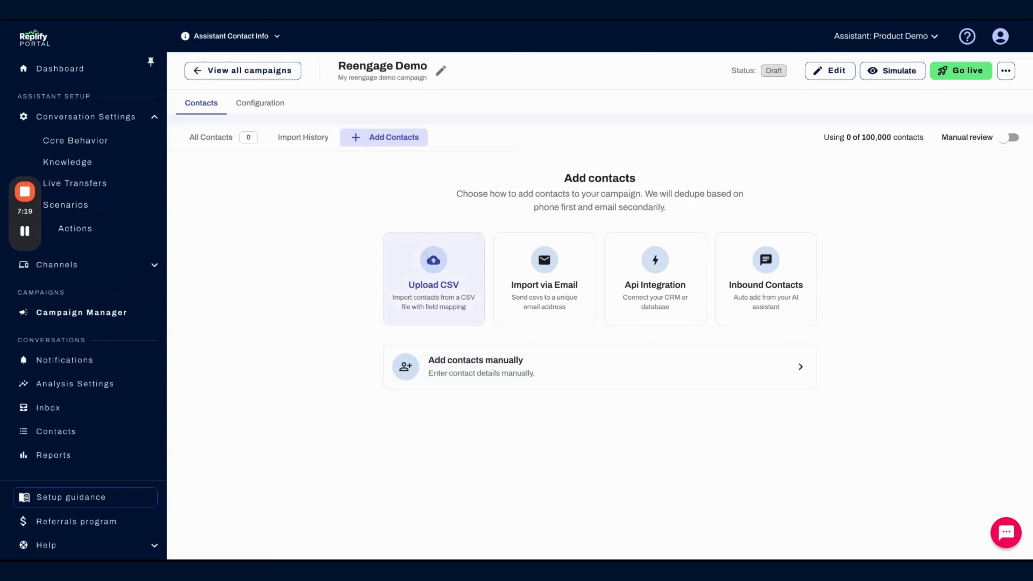
{"action": "left_click", "coordinate": [434, 280]}
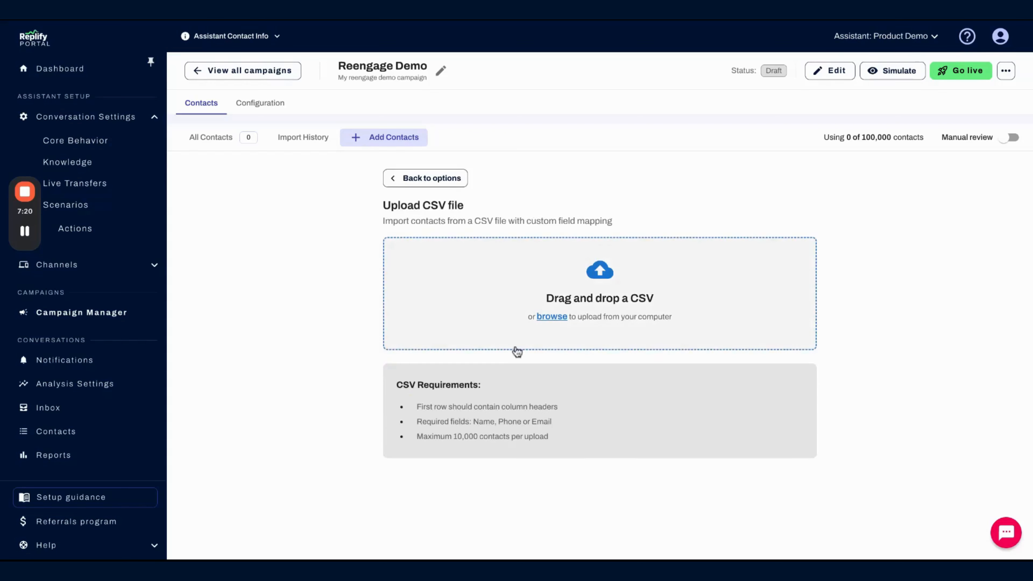
{"action": "left_click", "coordinate": [556, 317]}
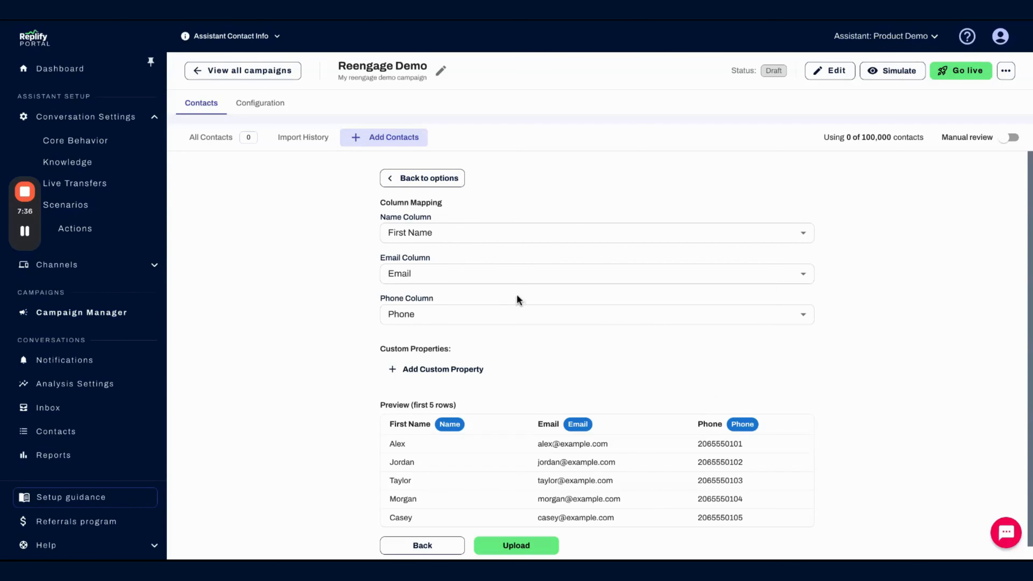
Upload the CSV contacts with the columns mapped to First Name, Email and Phone, and confirm the upload
{"action": "scroll", "coordinate": [516, 295], "scroll_direction": "down", "scroll_amount": 1}
{"action": "left_click", "coordinate": [511, 532]}
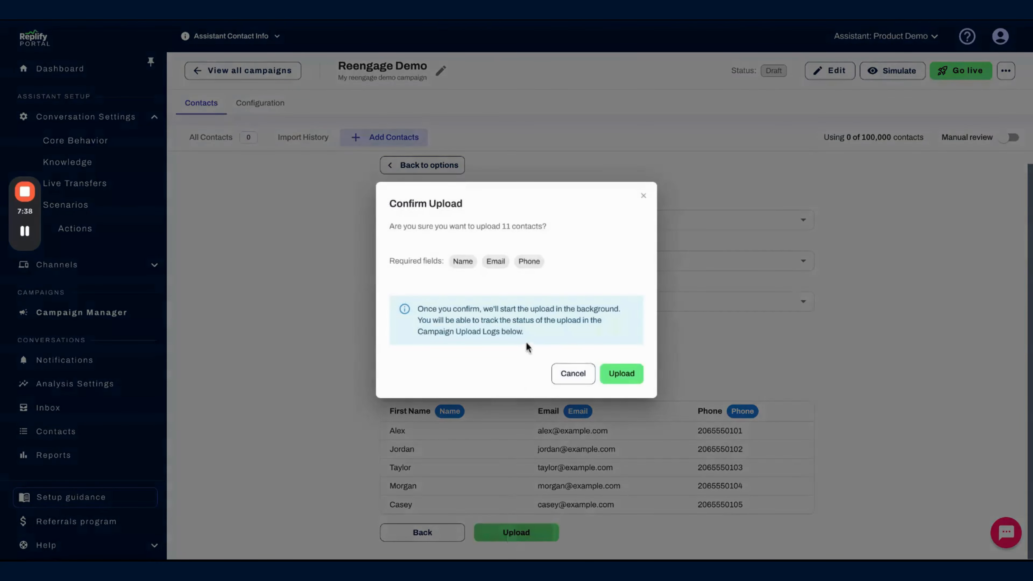
{"action": "left_click", "coordinate": [618, 381]}
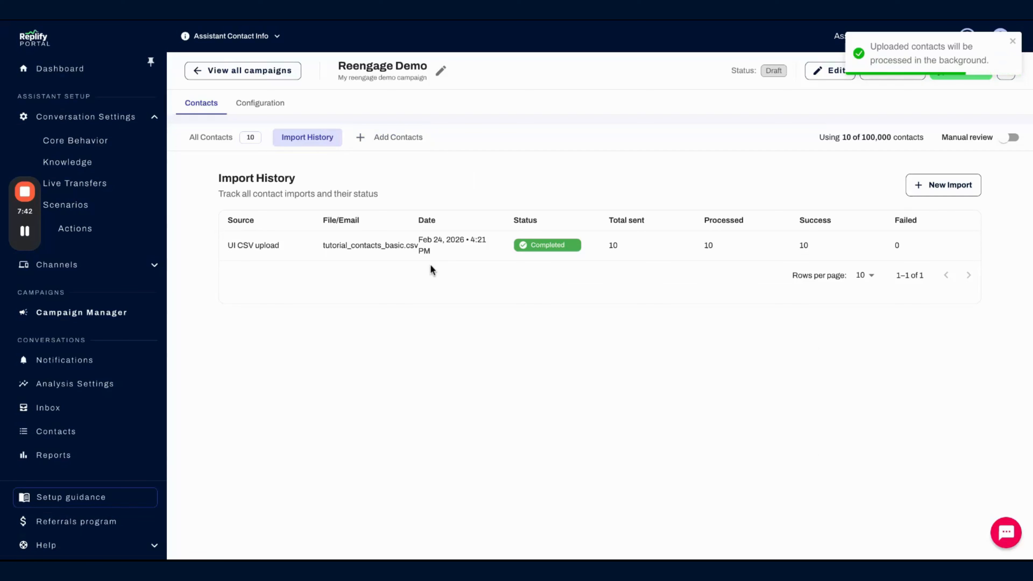
Check the campaign's full contact list and configuration, and set the Reengage Demo campaign live
{"action": "left_click", "coordinate": [212, 140]}
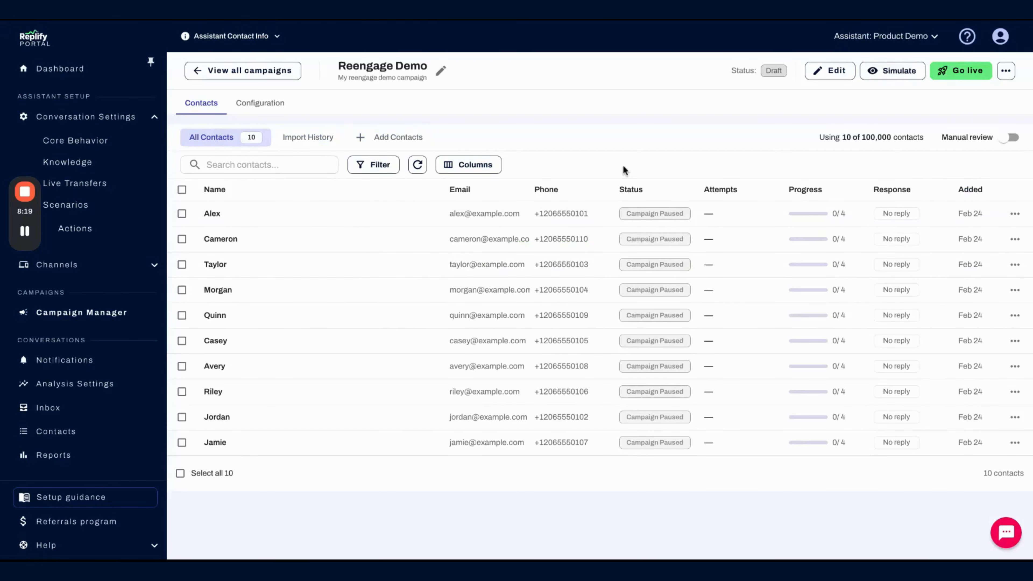
{"action": "left_click", "coordinate": [274, 107]}
{"action": "left_click", "coordinate": [213, 107]}
{"action": "left_click", "coordinate": [951, 75]}
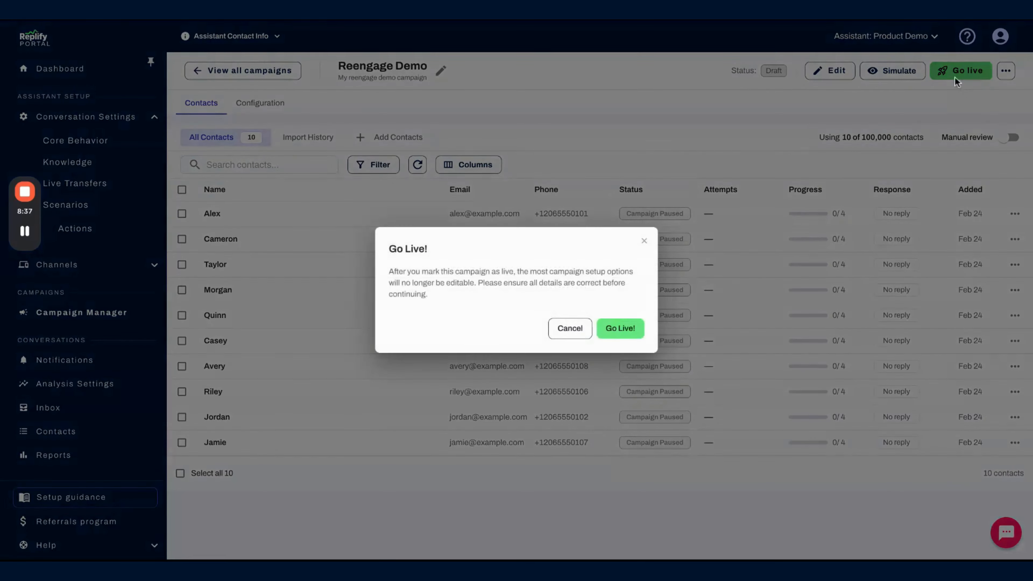
{"action": "left_click", "coordinate": [618, 329]}
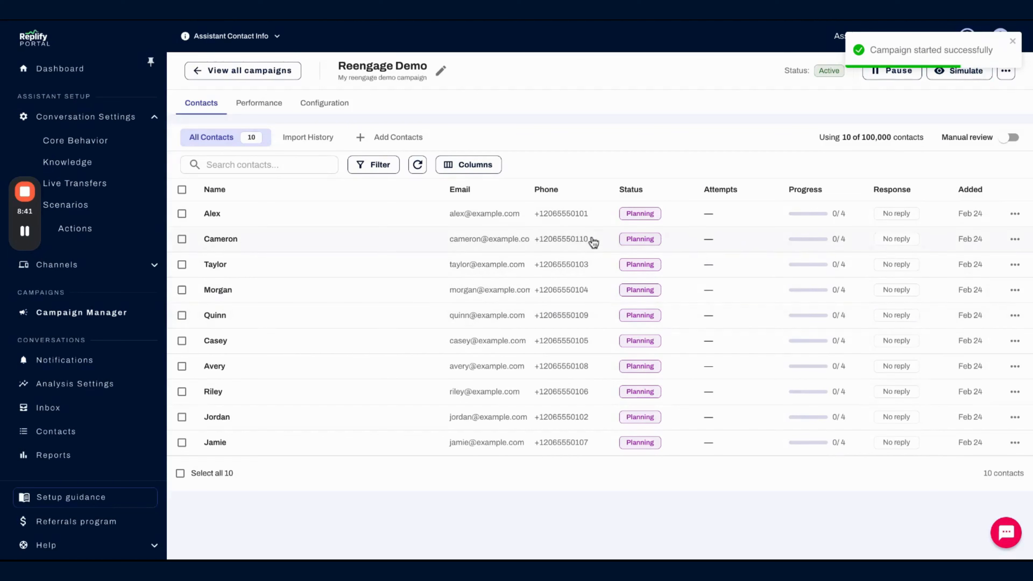
Open the first contact's details and examine the scheduled time, subject and body of the next outreach email
{"action": "left_click", "coordinate": [523, 223]}
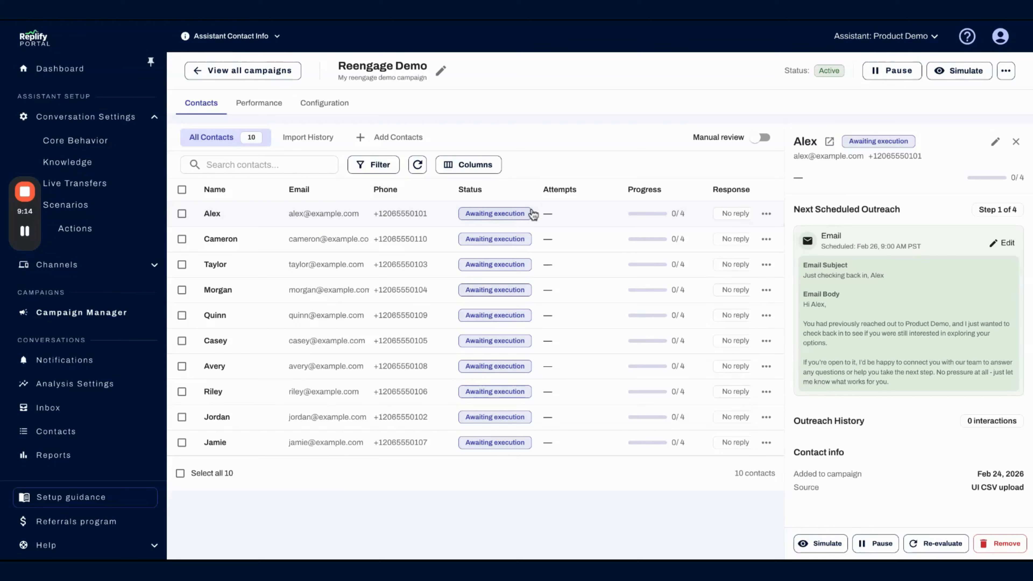
{"action": "mouse_move", "coordinate": [933, 246]}
{"action": "left_mouse_down"}
{"action": "mouse_move", "coordinate": [821, 248]}
{"action": "mouse_move", "coordinate": [916, 247]}
{"action": "left_mouse_up"}
{"action": "left_click", "coordinate": [854, 248]}
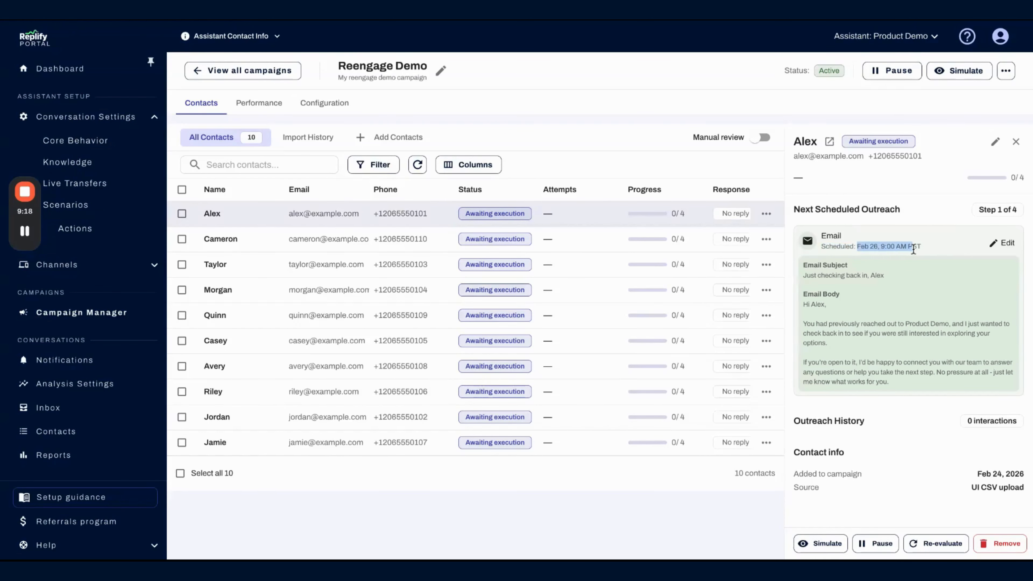
{"action": "left_click", "coordinate": [913, 247]}
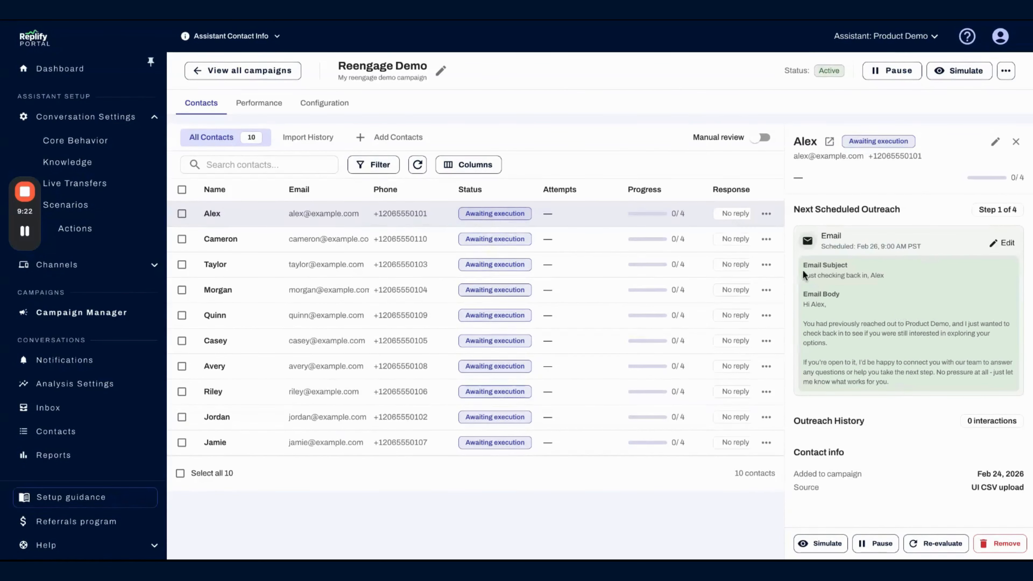
{"action": "left_click_drag", "start_coordinate": [802, 269], "coordinate": [930, 381]}
{"action": "left_click", "coordinate": [930, 381]}
Turn manual review on for the campaign and switch it back off
{"action": "left_click", "coordinate": [763, 138]}
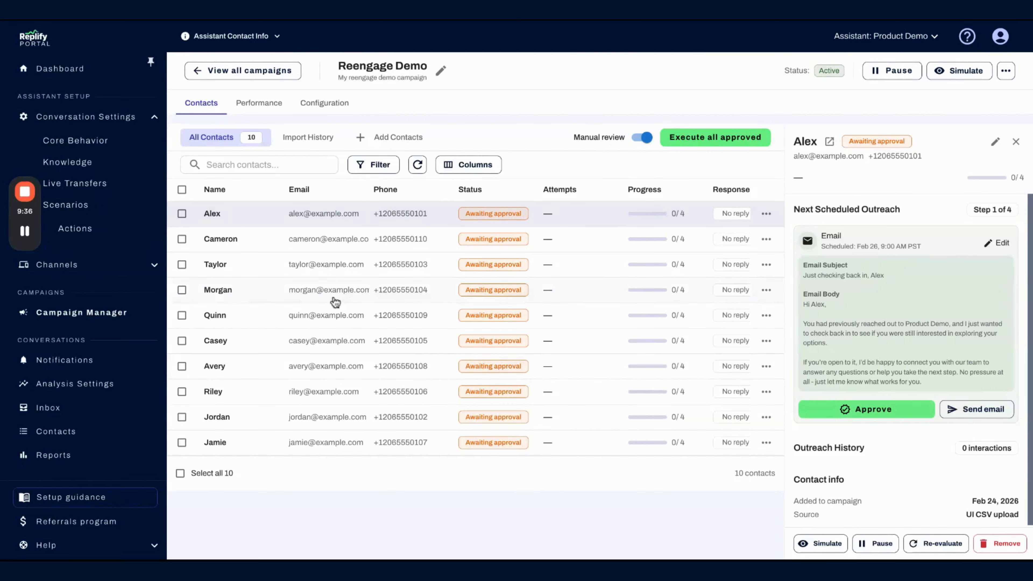
{"action": "left_click", "coordinate": [644, 138]}
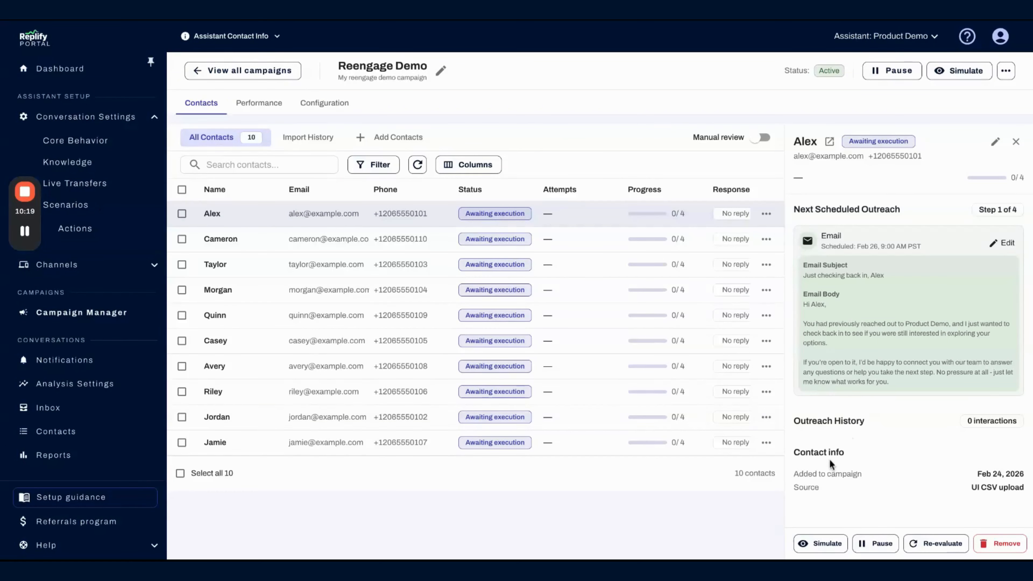
Review the campaign's overview, phone and email performance and its configuration, and return to the contact list
{"action": "left_click", "coordinate": [271, 105]}
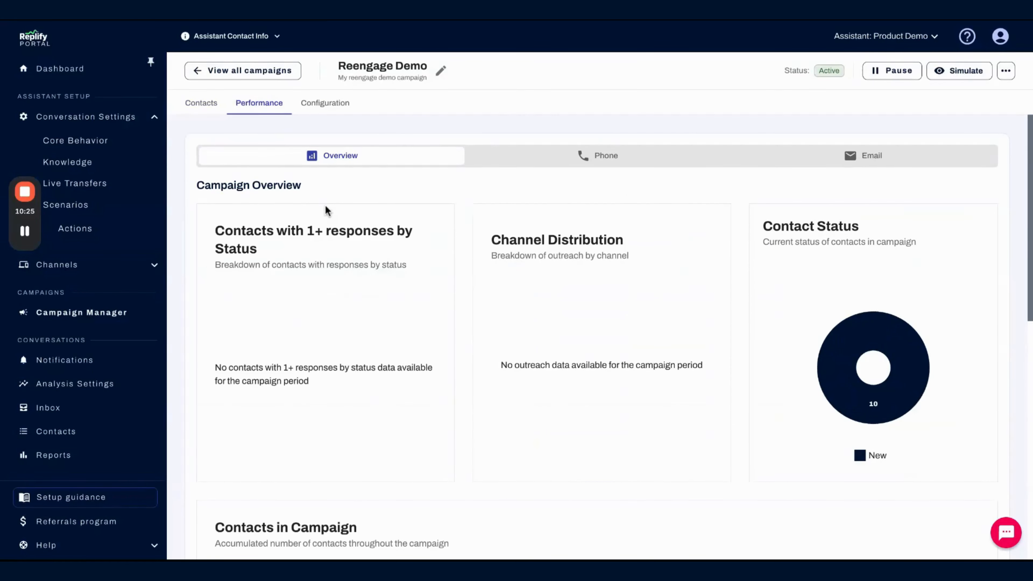
{"action": "left_click", "coordinate": [541, 156]}
{"action": "left_click", "coordinate": [885, 163]}
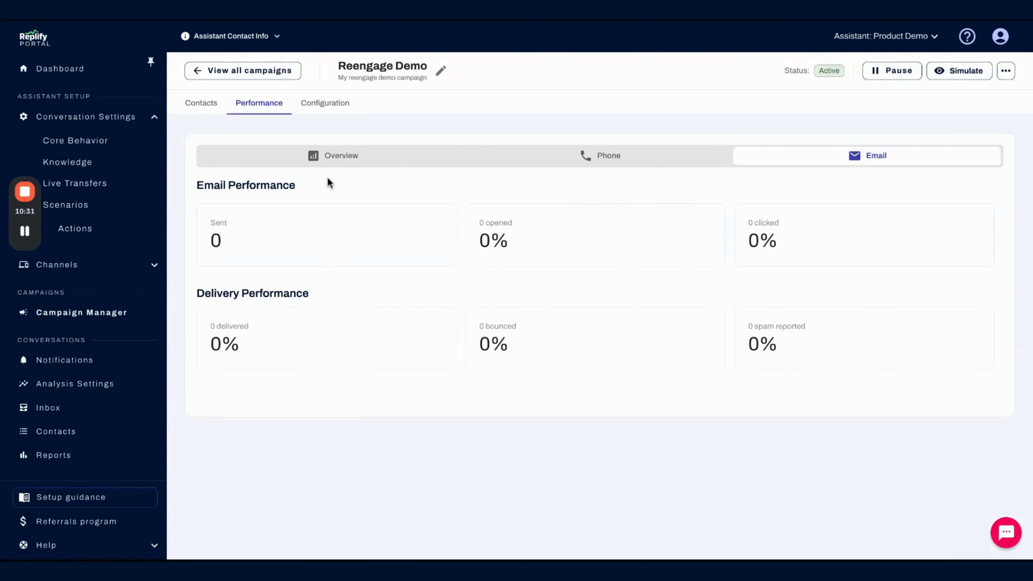
{"action": "left_click", "coordinate": [333, 109]}
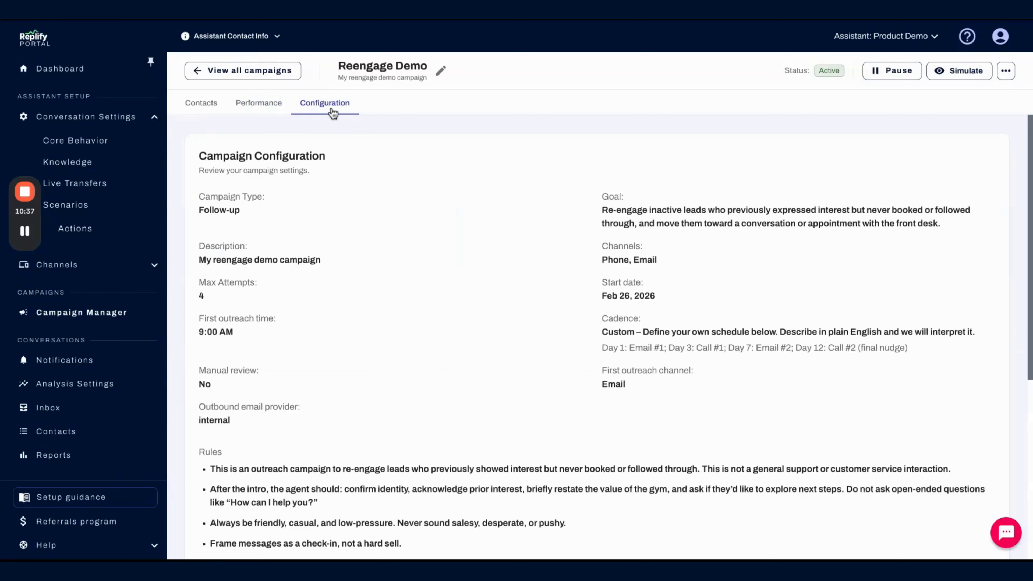
{"action": "left_click", "coordinate": [205, 109]}
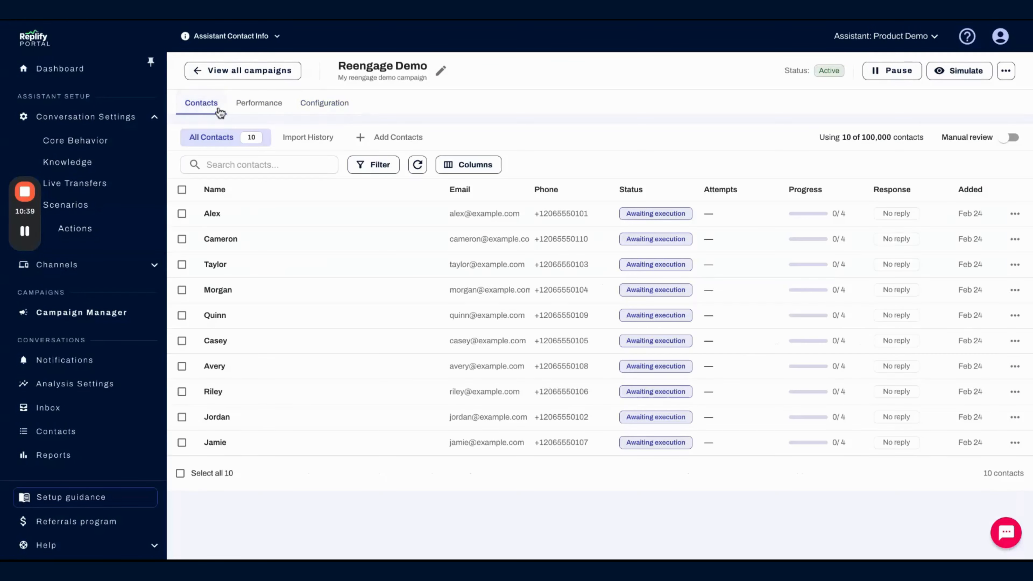